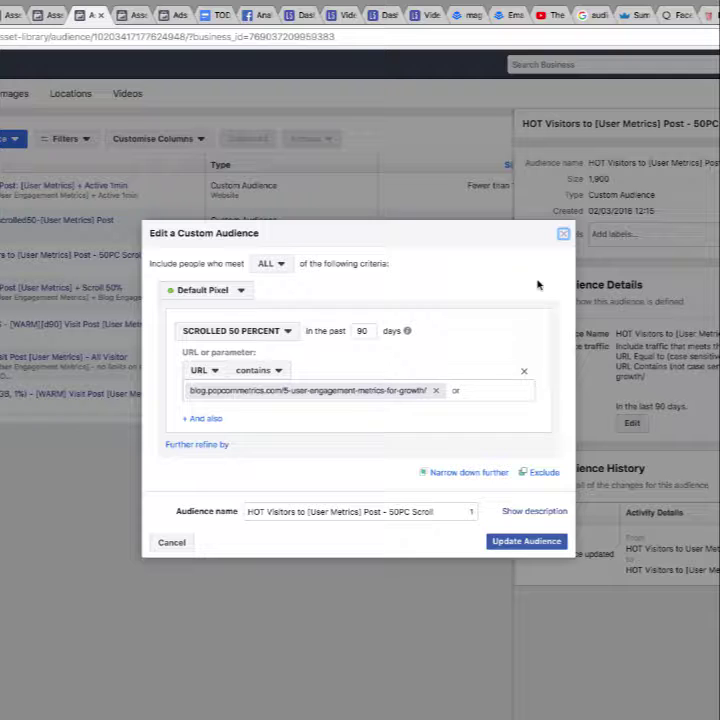
# Remove the URL condition from the audience criteria and reset the event to All website visitors
pyautogui.click(275, 337)
pyautogui.click(276, 340)
pyautogui.click(525, 375)
pyautogui.click(282, 301)
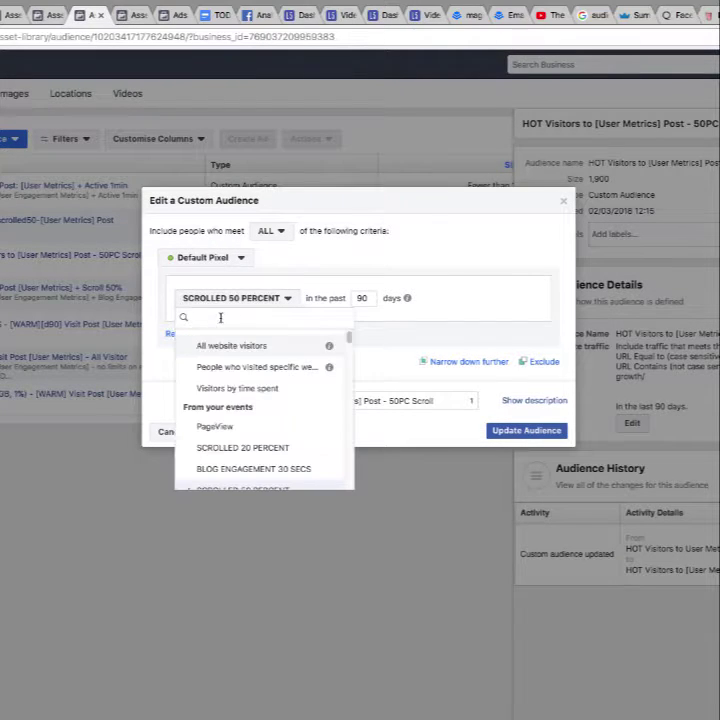
pyautogui.click(485, 309)
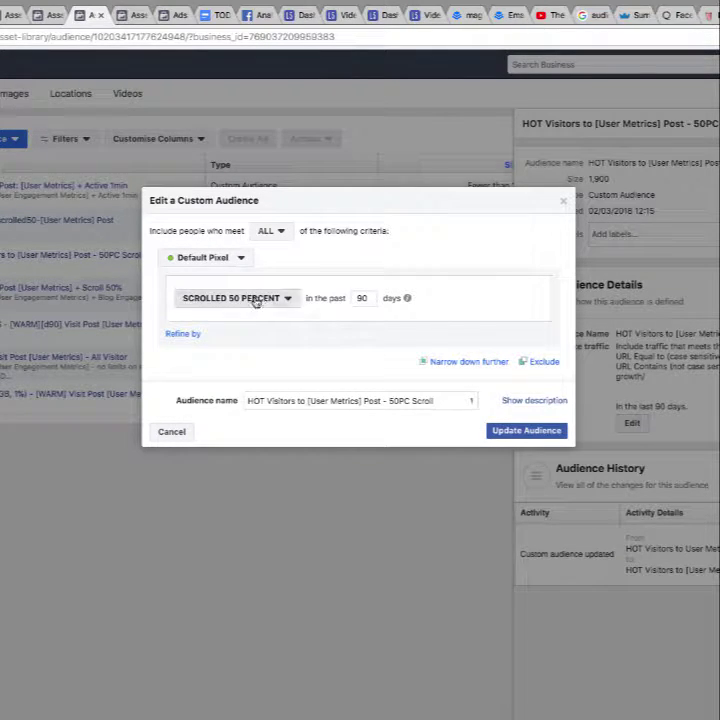
pyautogui.click(256, 300)
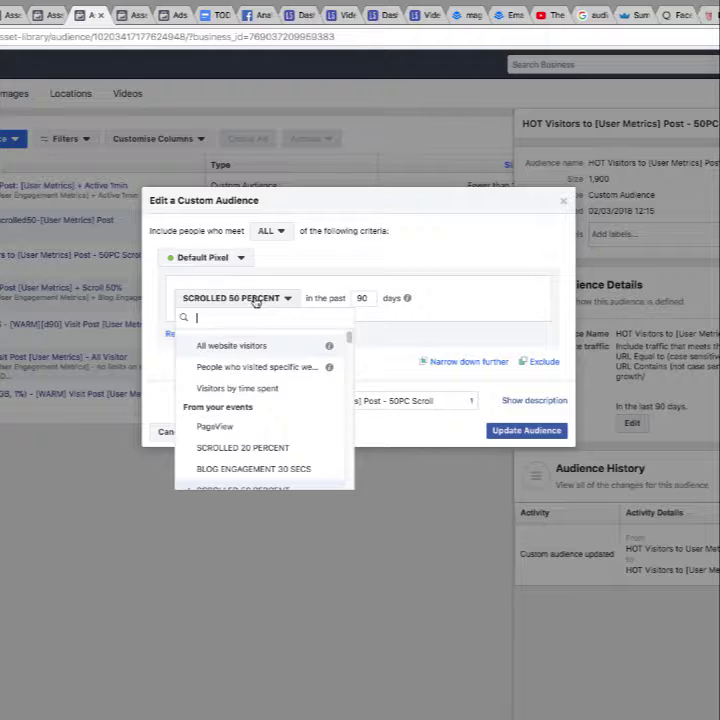
pyautogui.click(217, 347)
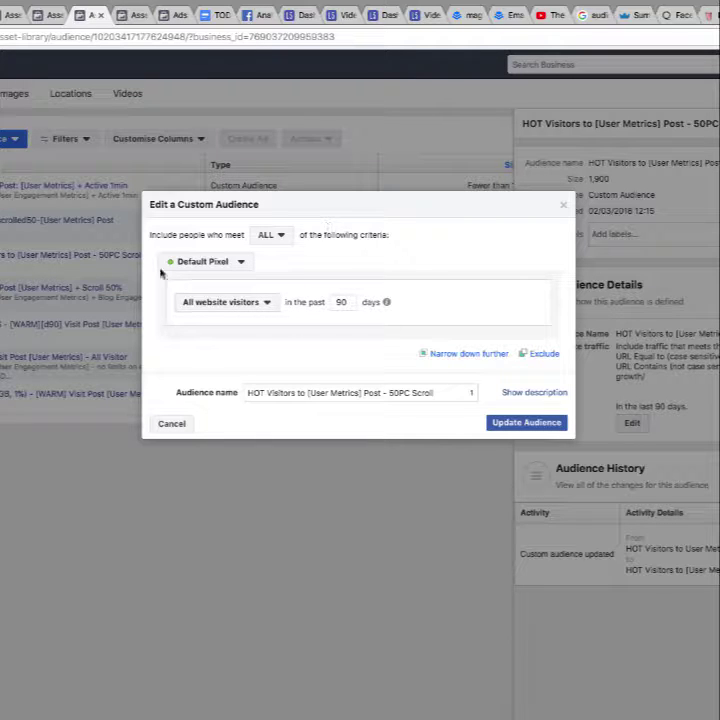
# Choose the SCROLLED 50 PERCENT event as the audience's inclusion criterion
pyautogui.click(266, 303)
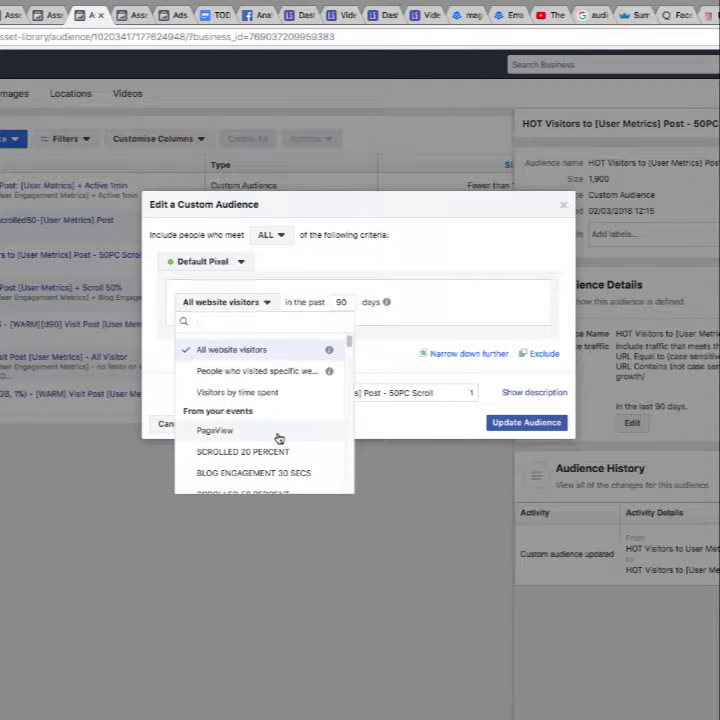
pyautogui.scroll(-1, 277, 436)
pyautogui.scroll(-5, 275, 436)
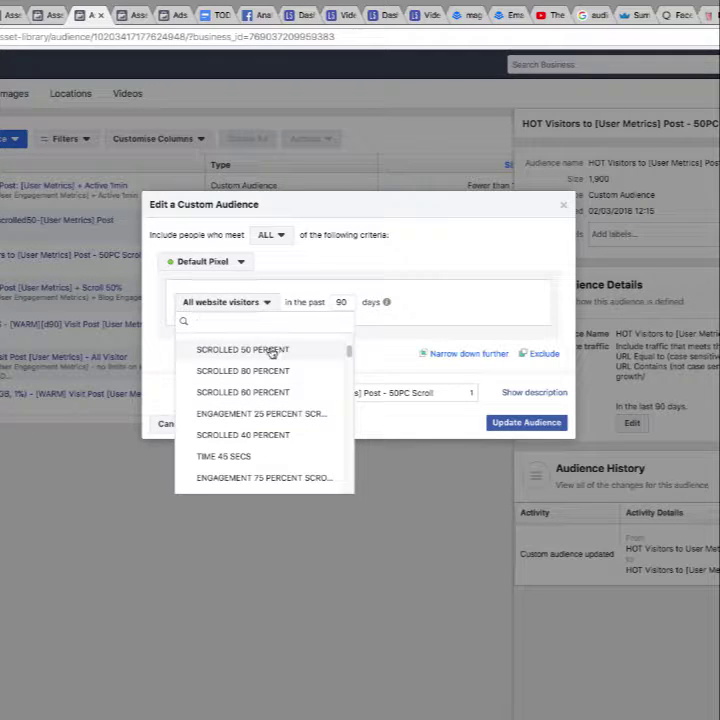
pyautogui.scroll(1, 279, 378)
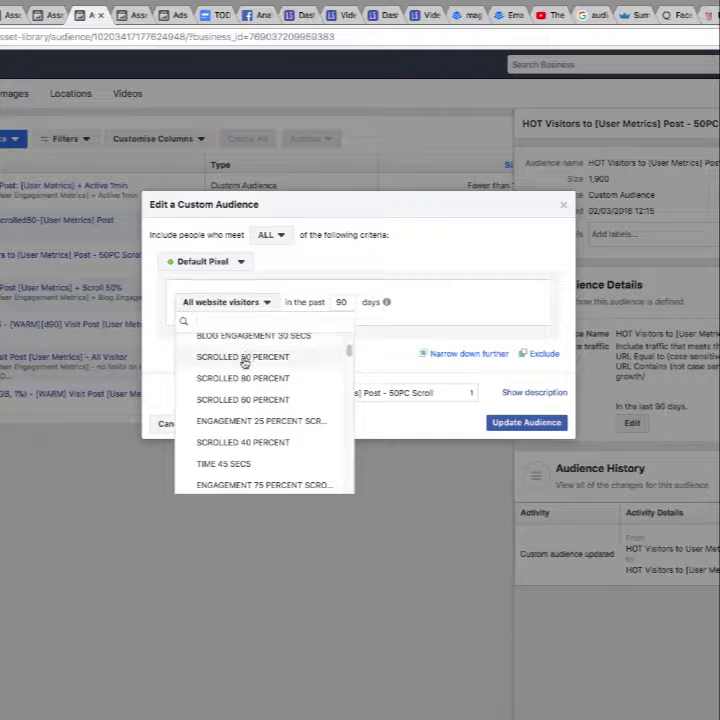
pyautogui.click(300, 364)
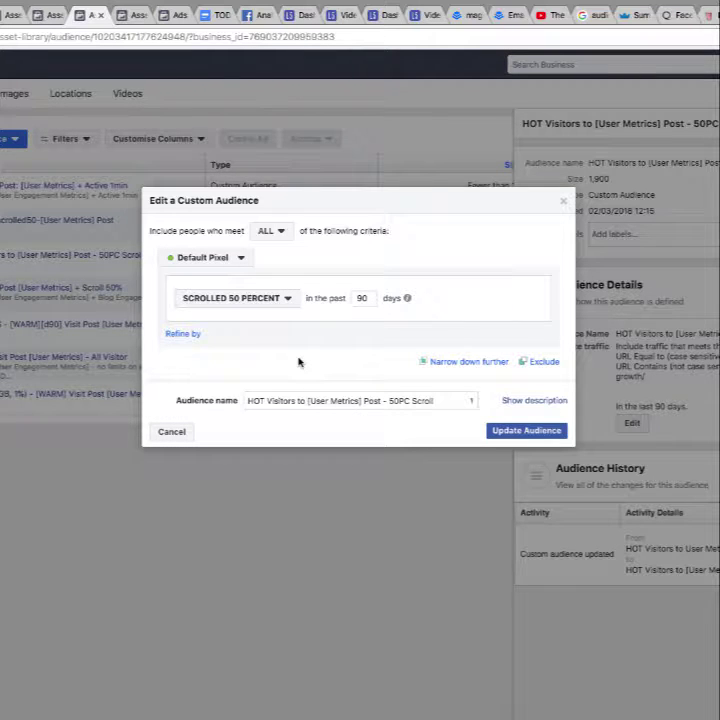
pyautogui.doubleClick(362, 298)
pyautogui.click(368, 298)
# Refine the SCROLLED 50 PERCENT criterion by URL/Parameter, using a URL contains condition
pyautogui.click(185, 337)
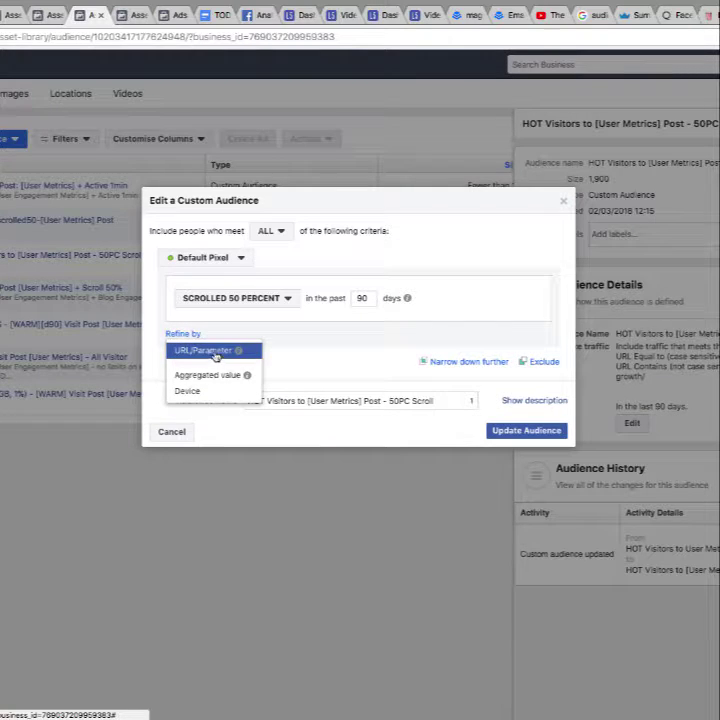
pyautogui.click(352, 324)
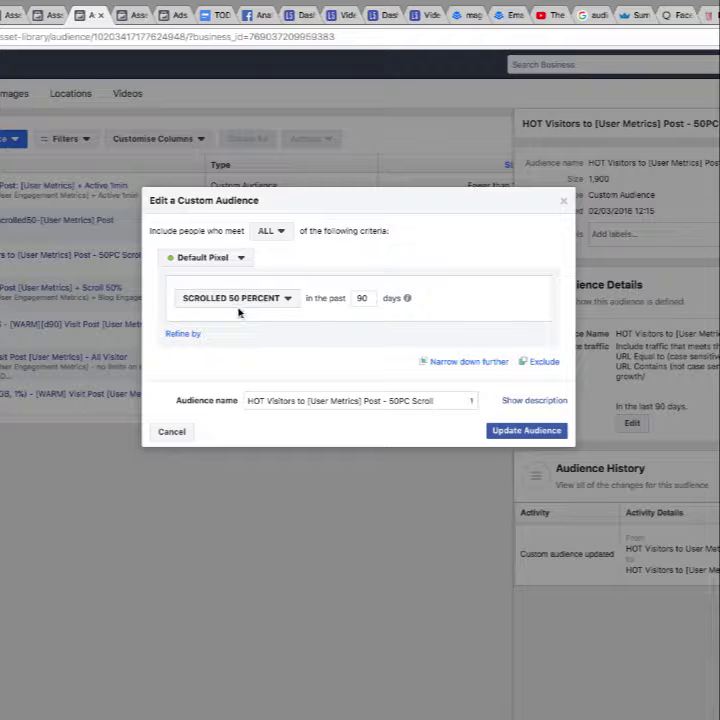
pyautogui.click(183, 335)
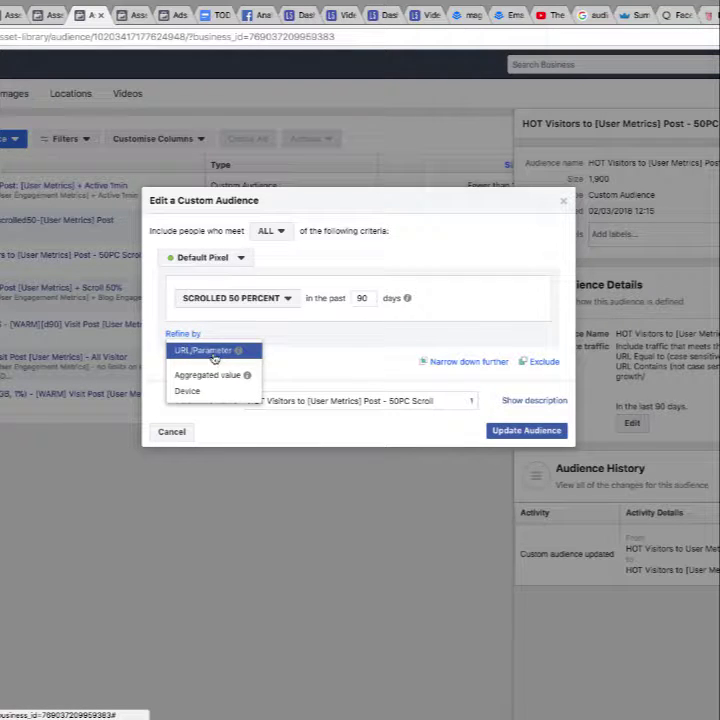
pyautogui.click(205, 350)
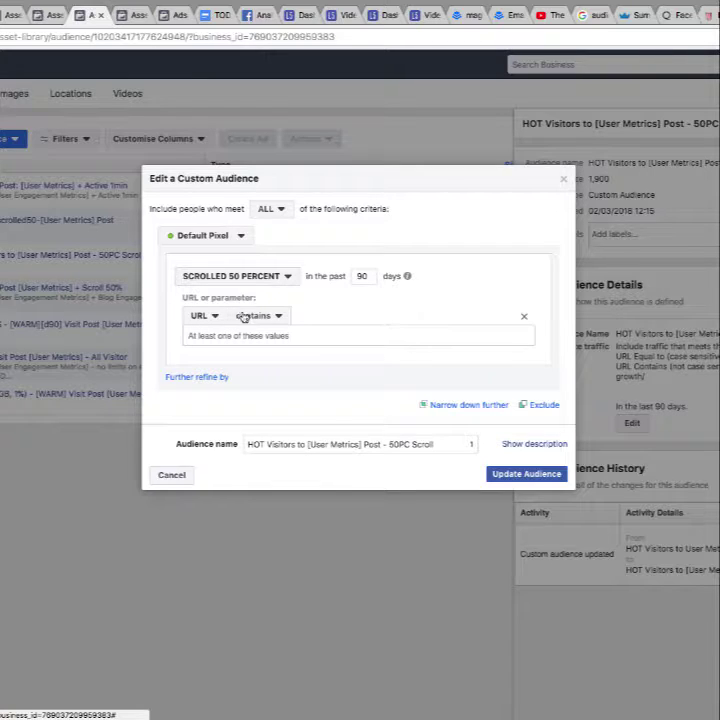
pyautogui.click(201, 320)
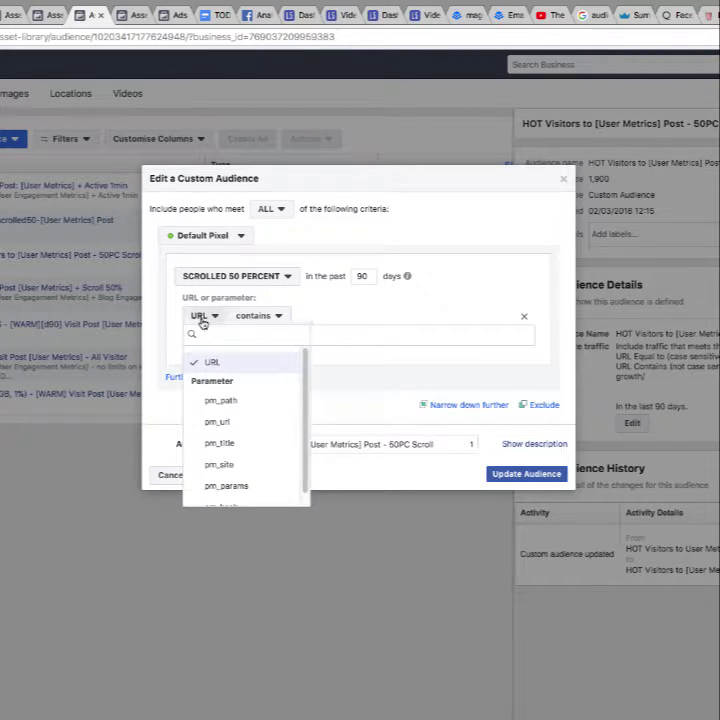
pyautogui.click(204, 320)
pyautogui.click(275, 318)
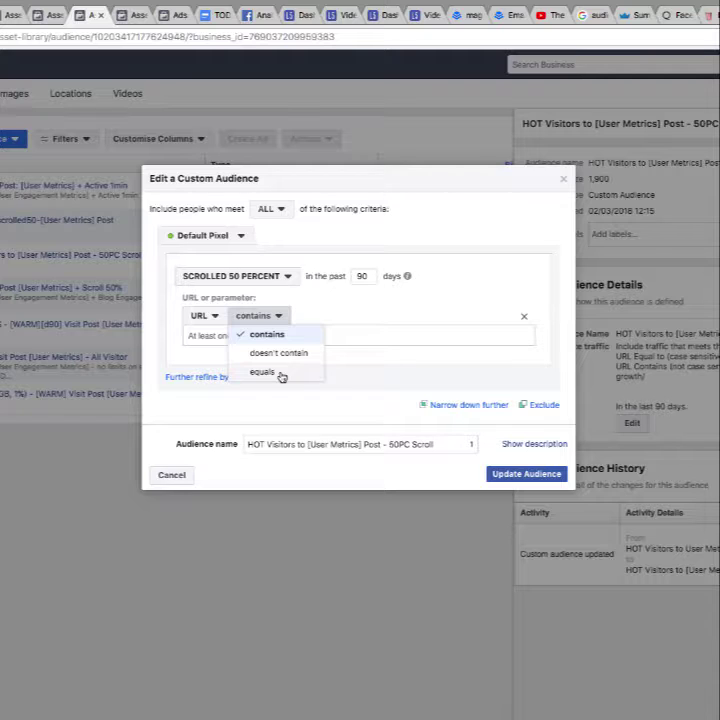
pyautogui.click(265, 334)
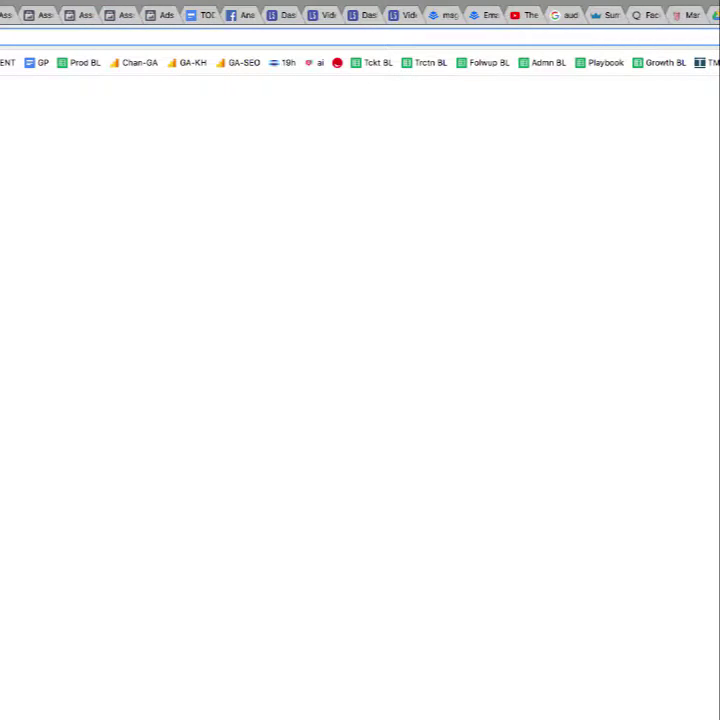
# Open the Popcorn Metrics blog post on 5 user engagement metrics for growth in a new browser tab
pyautogui.write('blog')
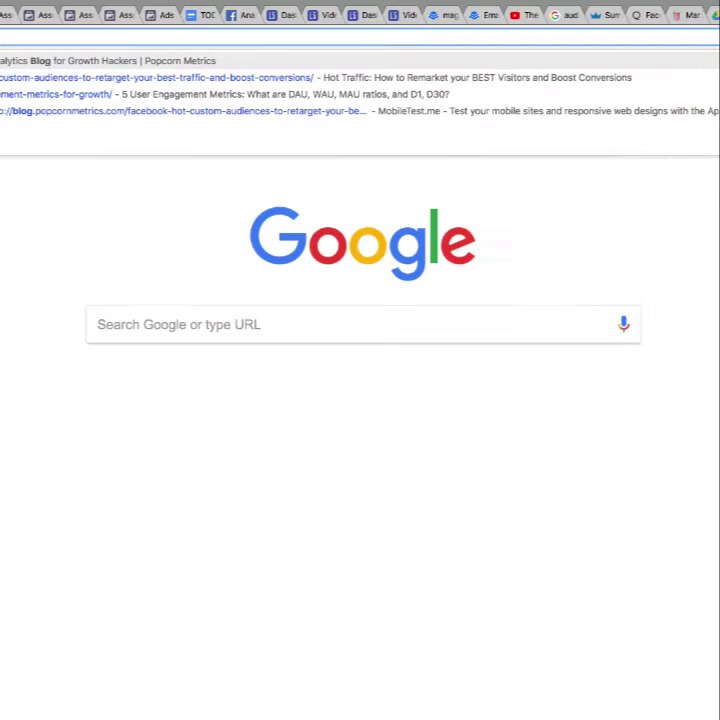
pyautogui.press('Down')
pyautogui.press('Down')
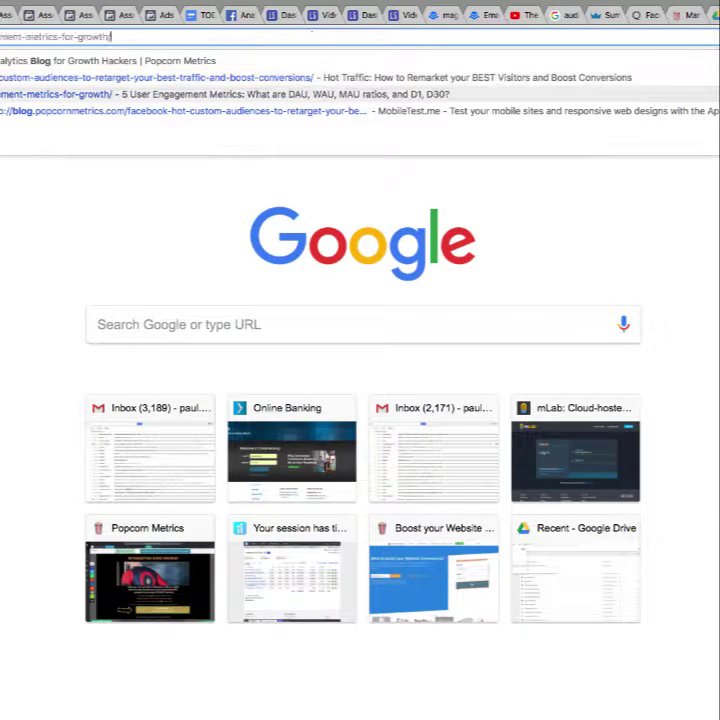
pyautogui.press('Return')
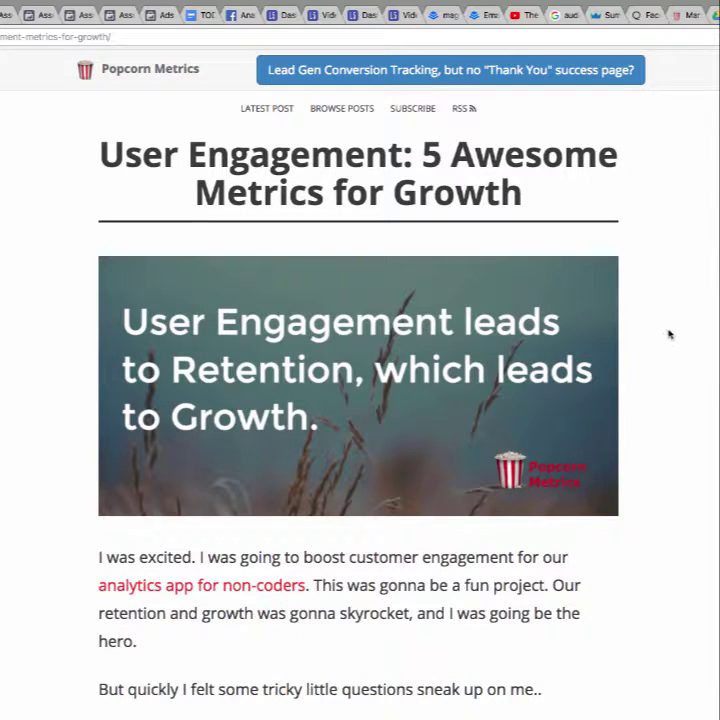
# Read down the blog post and examine which scroll and engagement events Facebook Pixel Helper records along the way
pyautogui.scroll(-10, 685, 400)
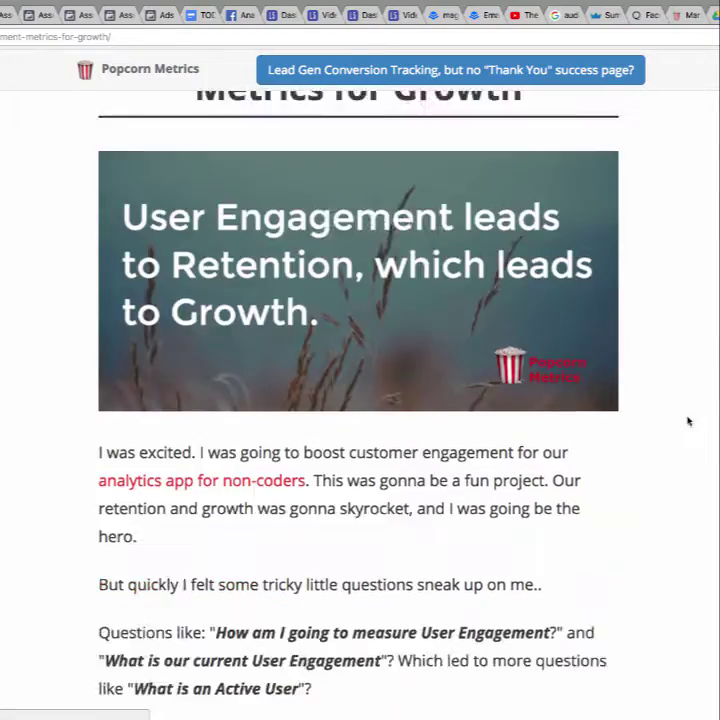
pyautogui.scroll(-15, 671, 414)
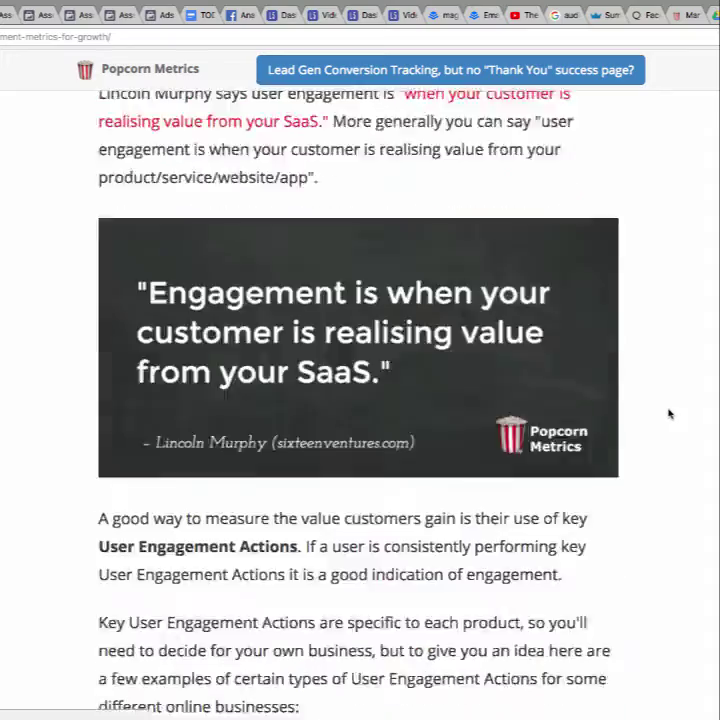
pyautogui.scroll(-8, 663, 412)
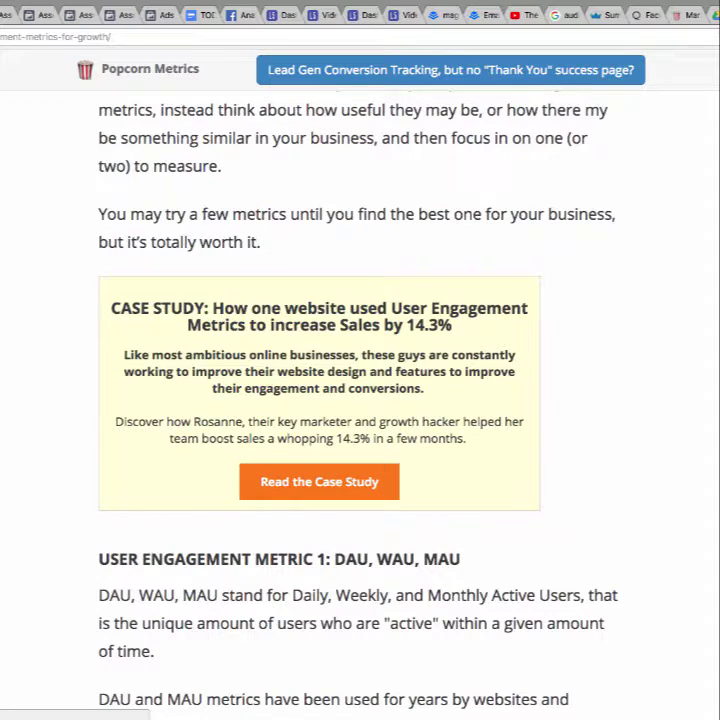
pyautogui.click(717, 37)
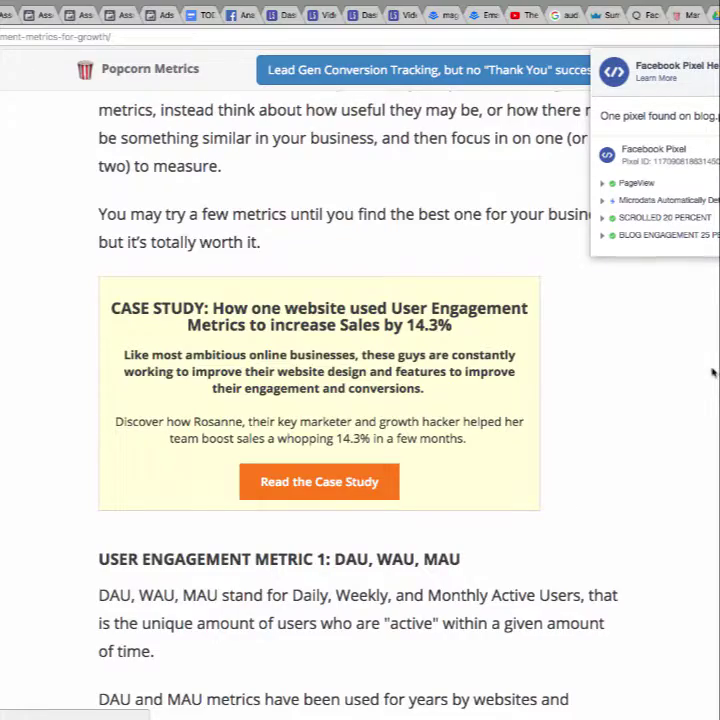
pyautogui.scroll(-10, 686, 358)
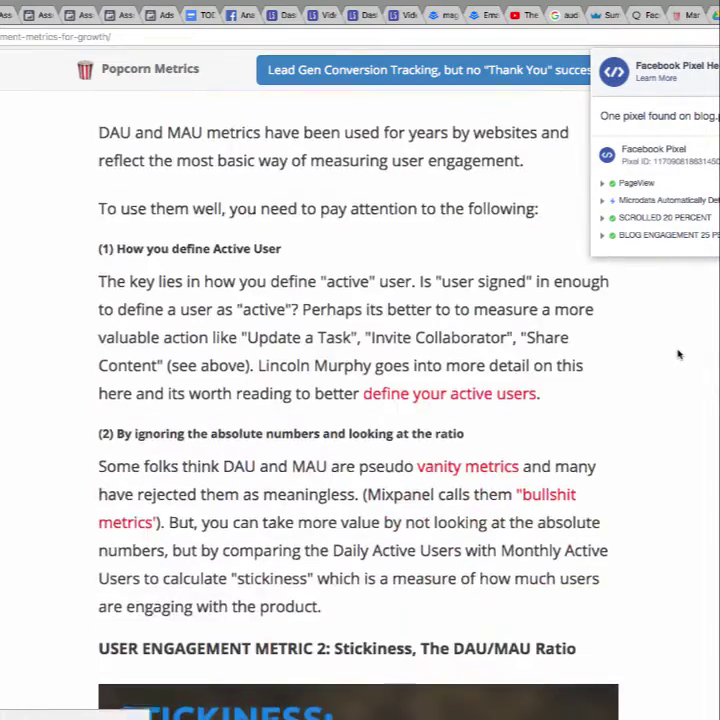
pyautogui.scroll(-8, 678, 353)
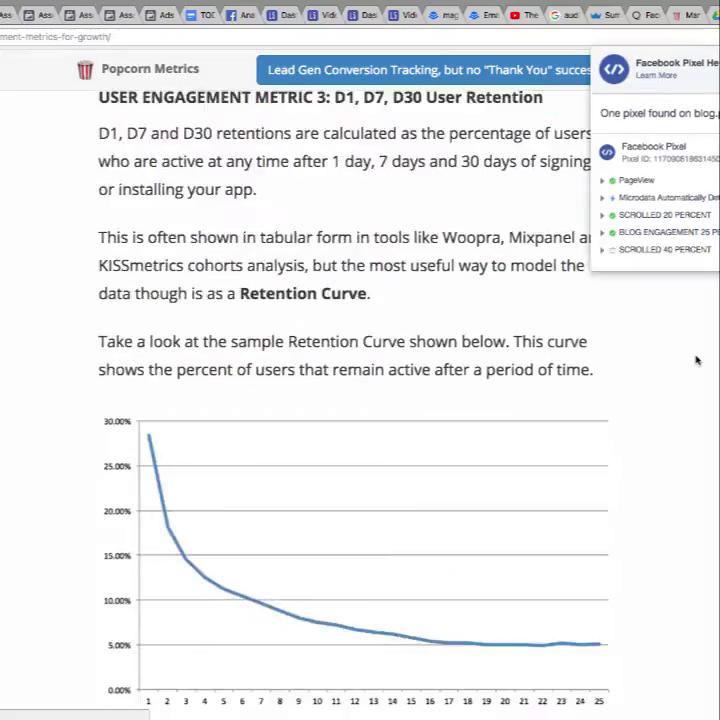
pyautogui.scroll(-3, 694, 365)
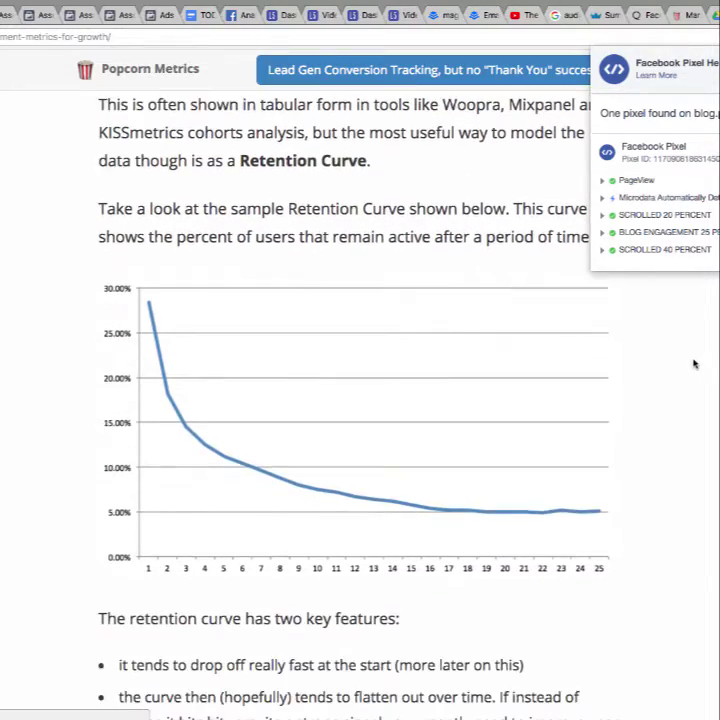
pyautogui.scroll(-12, 692, 367)
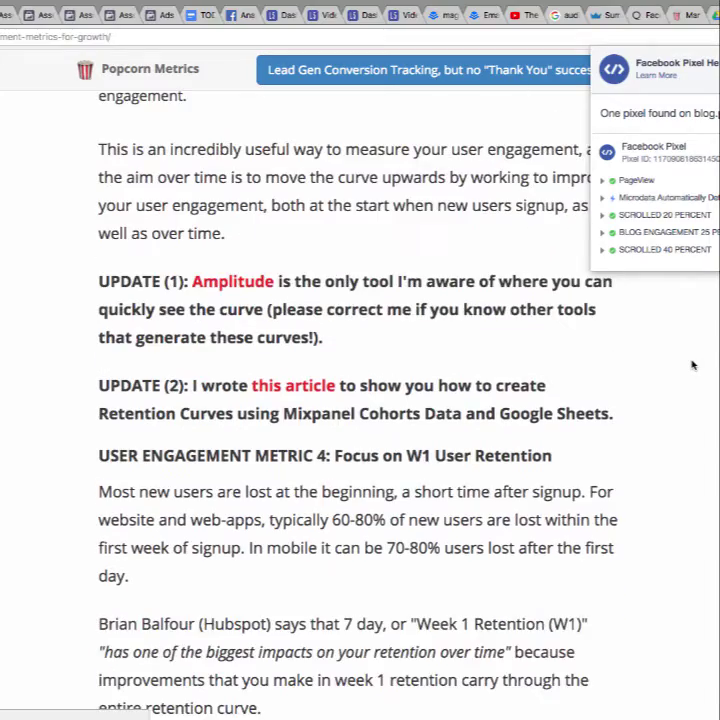
pyautogui.scroll(-4, 692, 365)
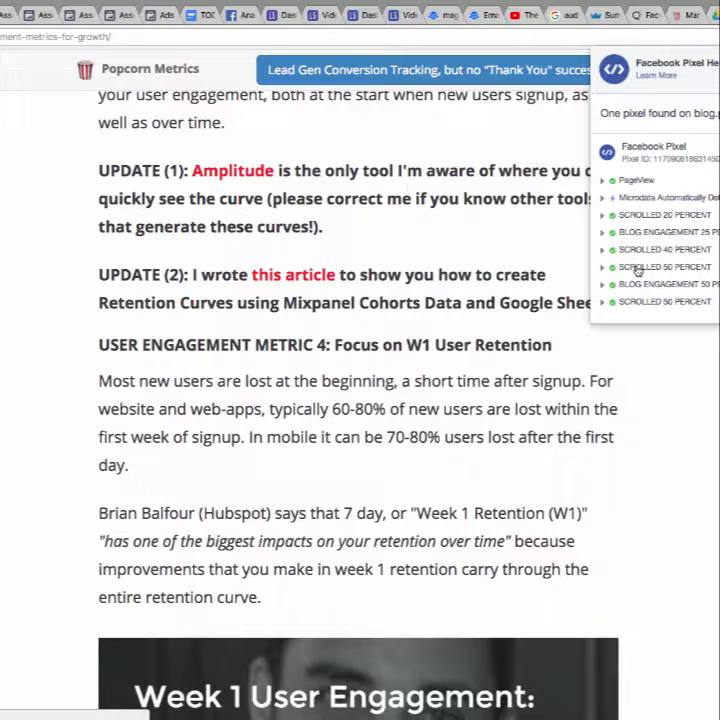
pyautogui.click(181, 115)
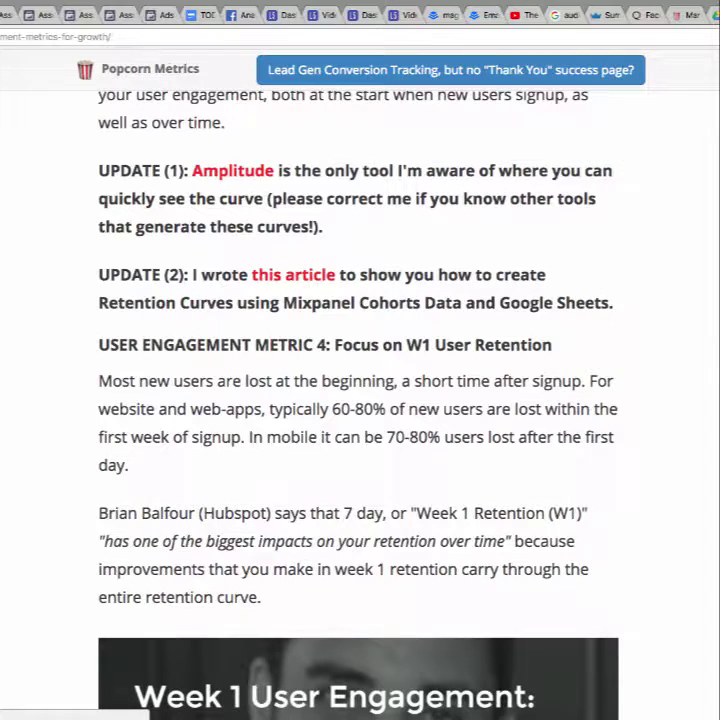
pyautogui.click(712, 36)
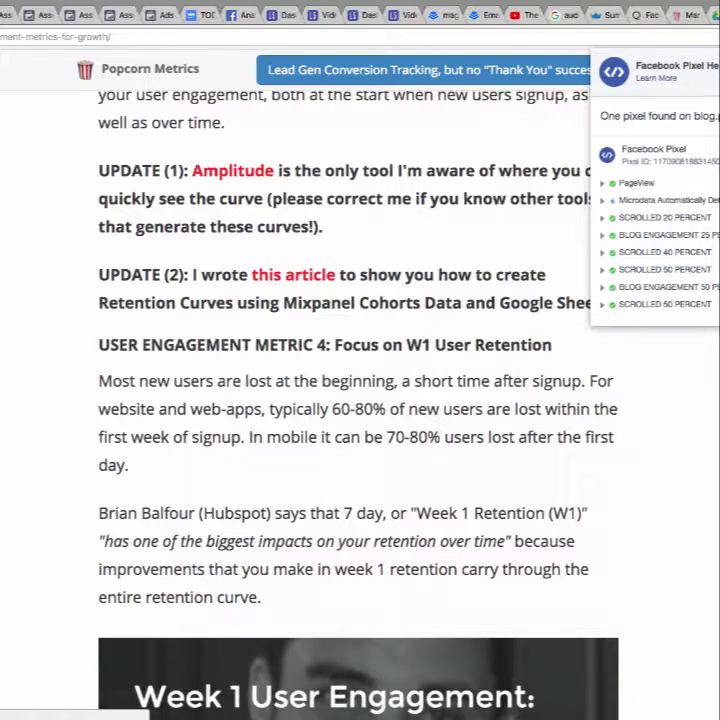
pyautogui.click(132, 35)
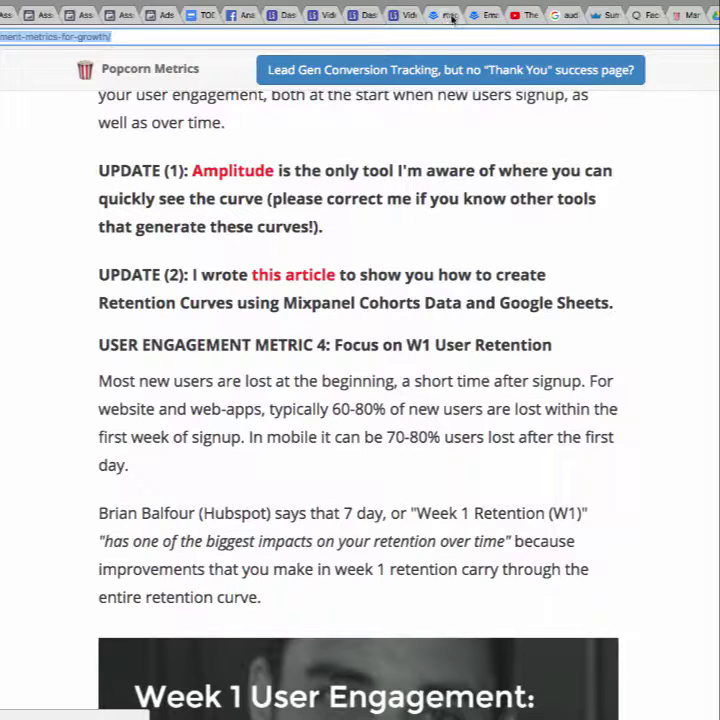
pyautogui.click(88, 15)
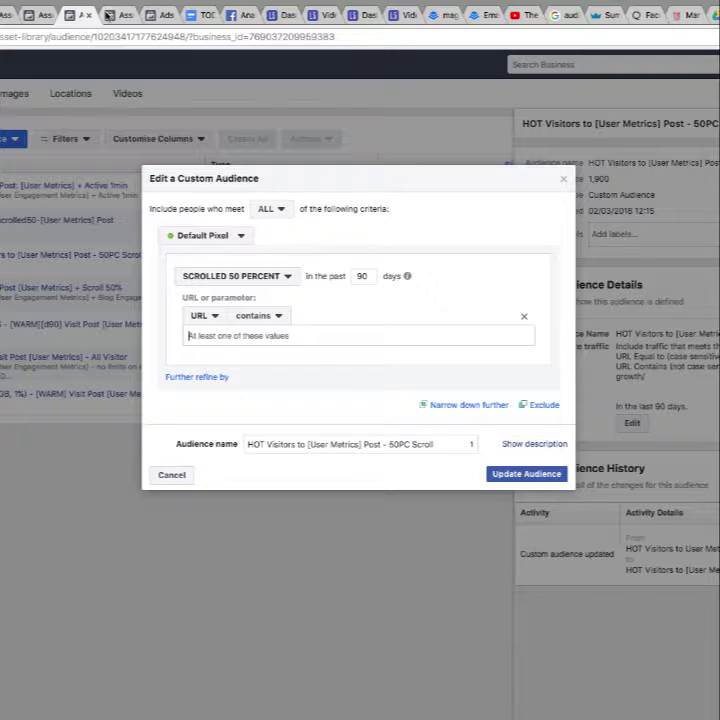
pyautogui.write('http://blog.popcornmetrics.com/5-user-engagement-metrics-for-growth/')
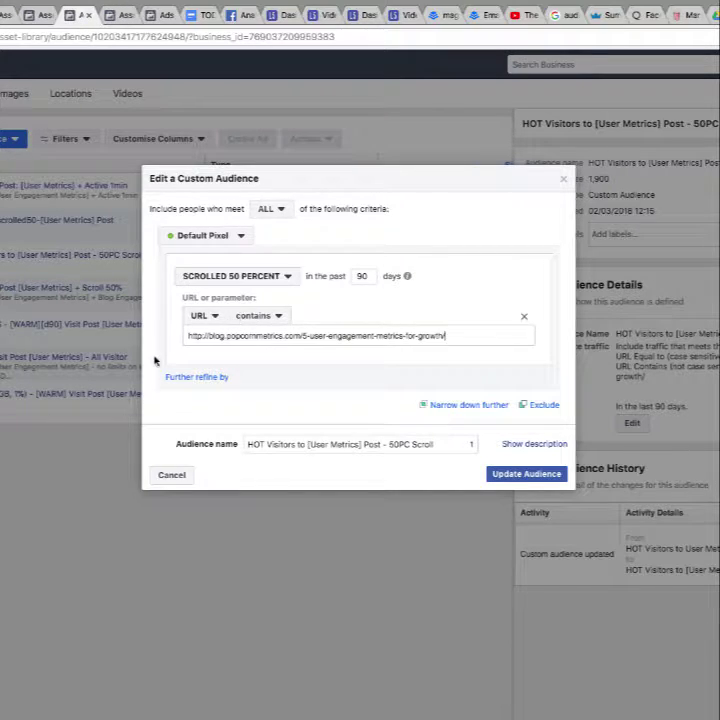
pyautogui.press('Return')
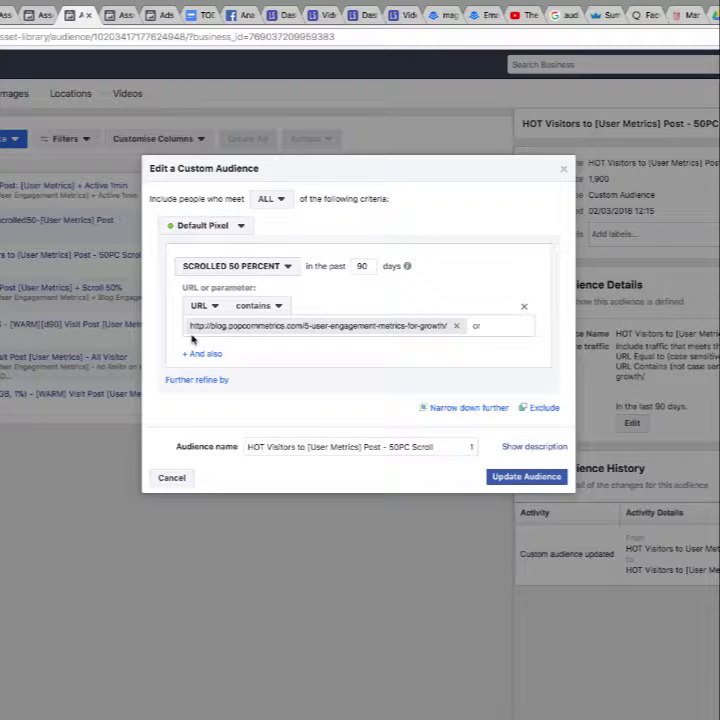
pyautogui.click(456, 326)
pyautogui.click(277, 335)
pyautogui.write('http://blog.popcornmetrics.com/5-user-engagement-metrics-for-growth/')
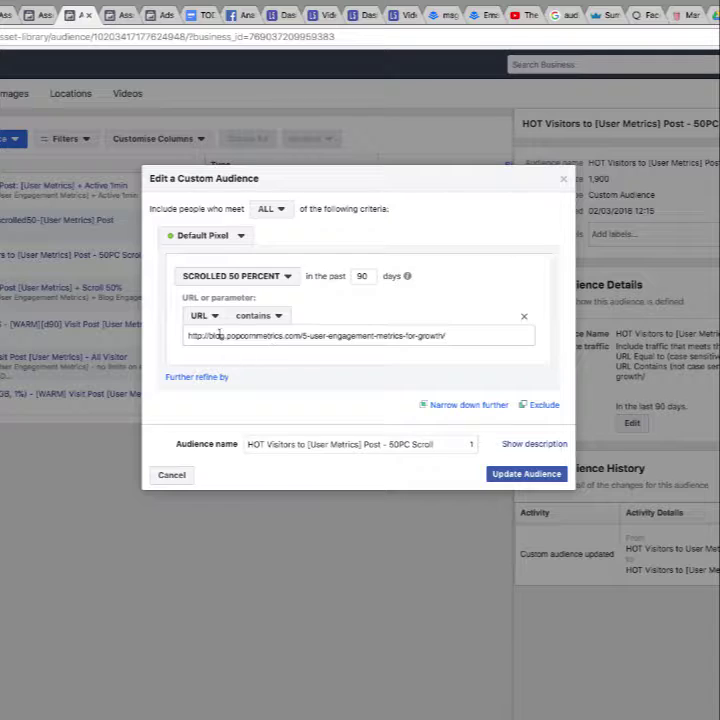
pyautogui.tripleClick(211, 335)
pyautogui.click(211, 335)
pyautogui.press('BackSpace')
pyautogui.press('BackSpace')
pyautogui.press('BackSpace')
pyautogui.press('BackSpace')
pyautogui.press('BackSpace')
pyautogui.press('BackSpace')
pyautogui.press('BackSpace')
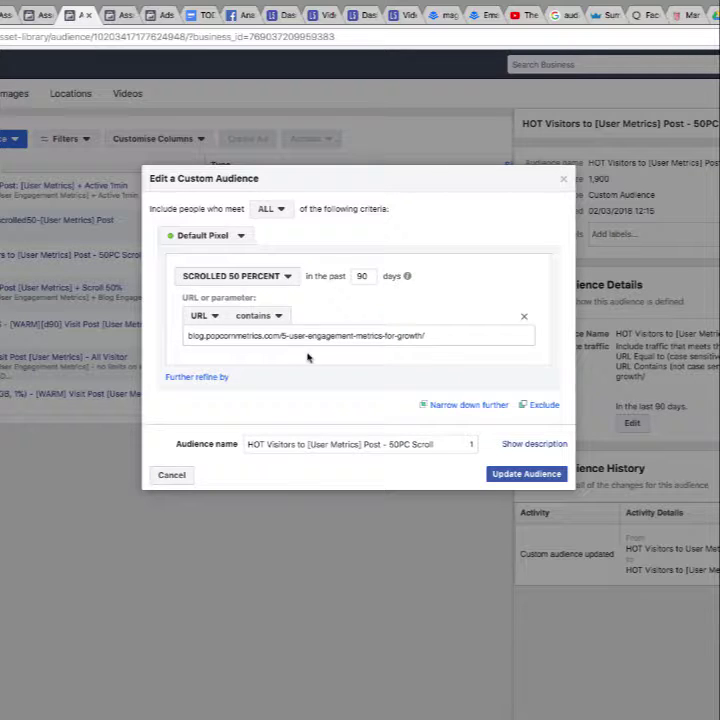
pyautogui.moveTo(281, 337); pyautogui.dragTo(427, 336)
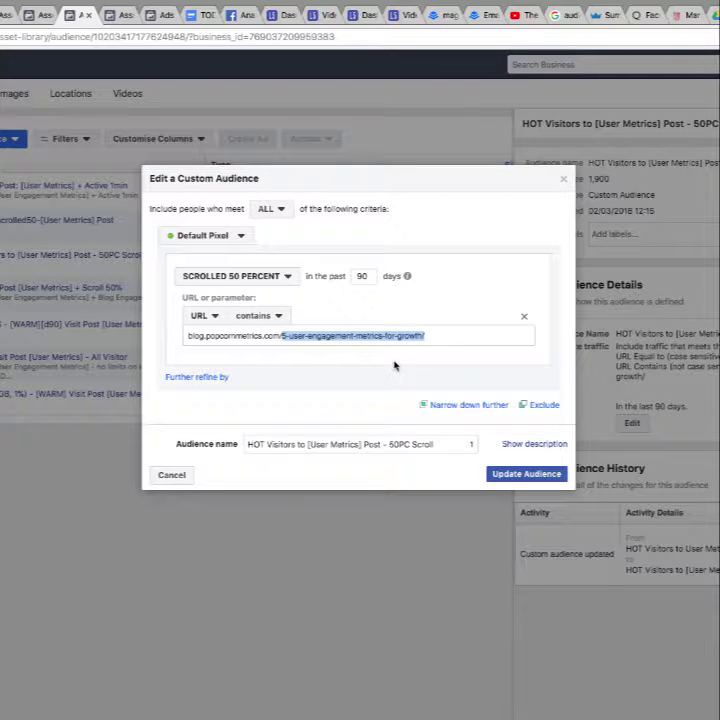
pyautogui.click(337, 390)
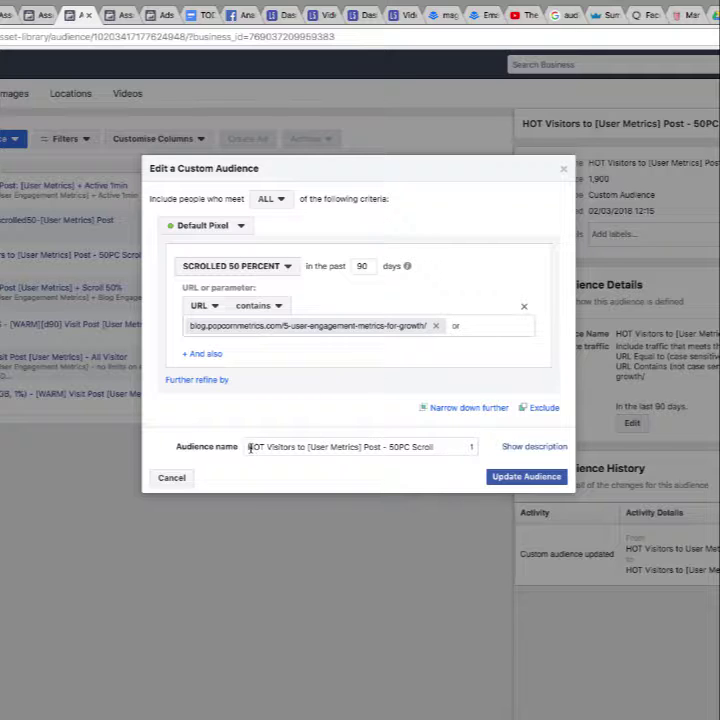
pyautogui.moveTo(248, 447); pyautogui.dragTo(450, 445)
pyautogui.click(315, 446)
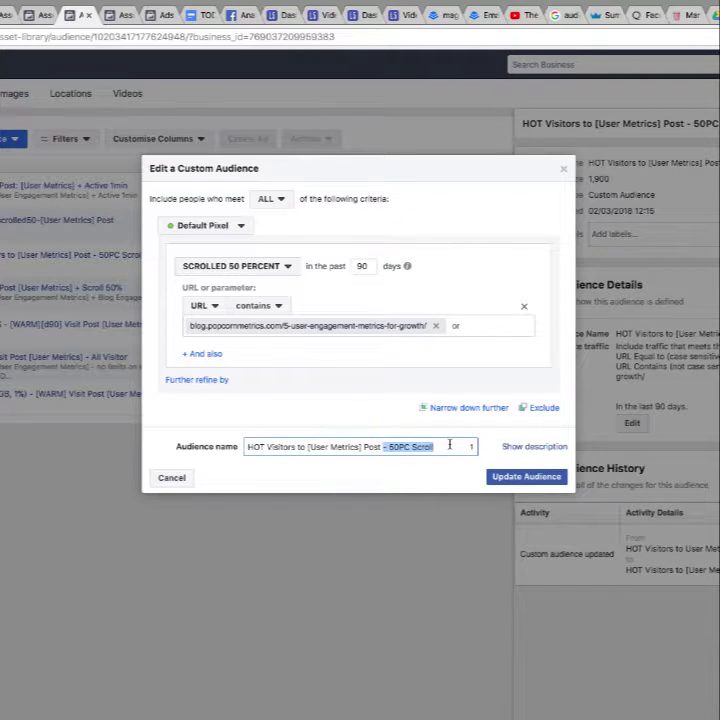
pyautogui.click(353, 400)
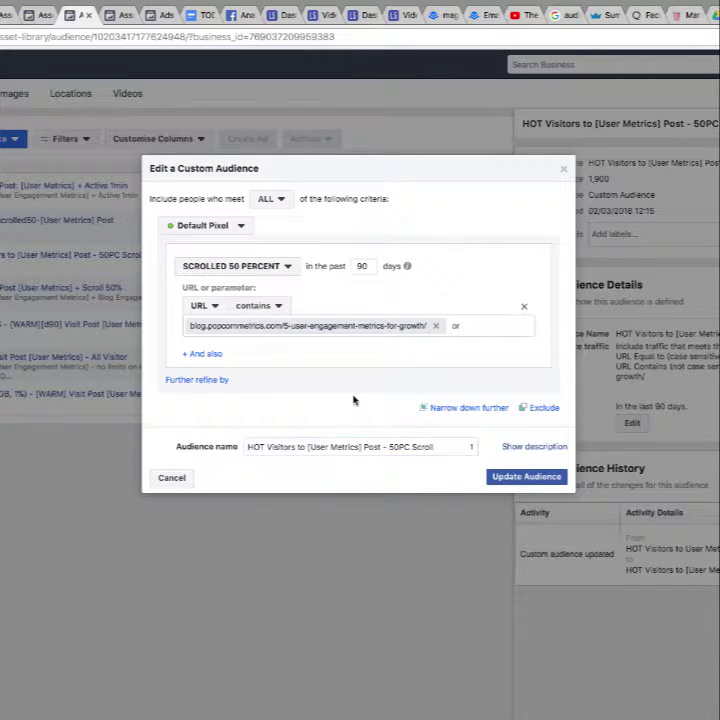